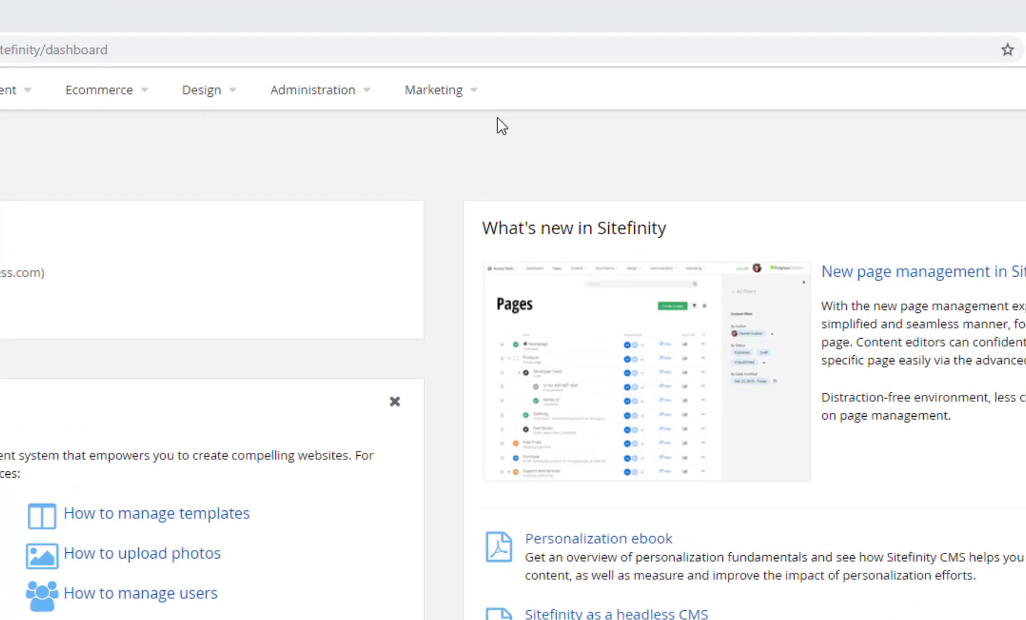
Go to Marketing > Personalization, which lists My Segment, and start creating a new user segment
left_click(464, 95)
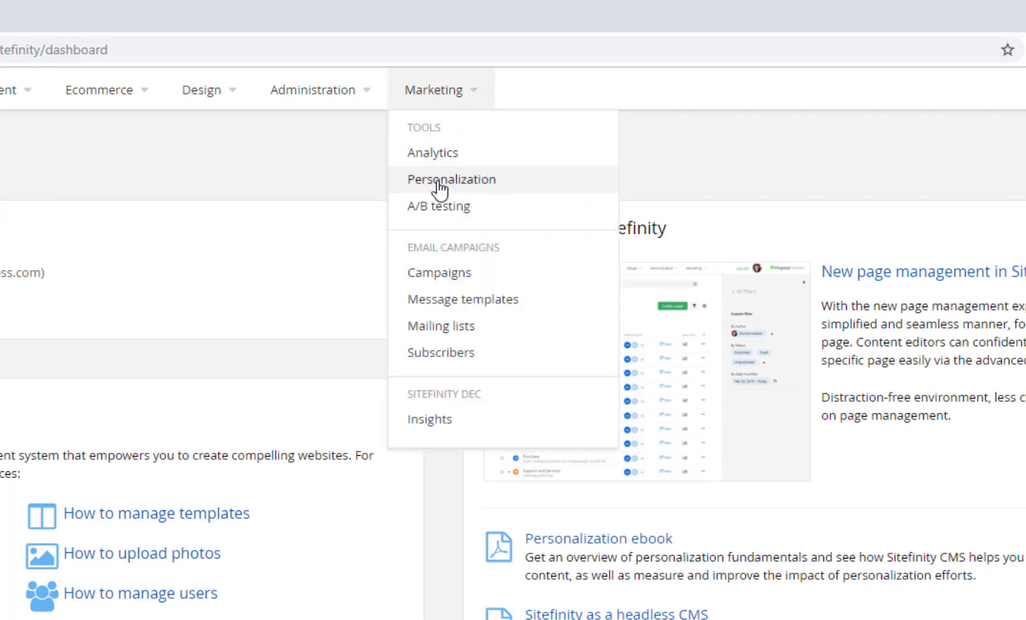
left_click(474, 188)
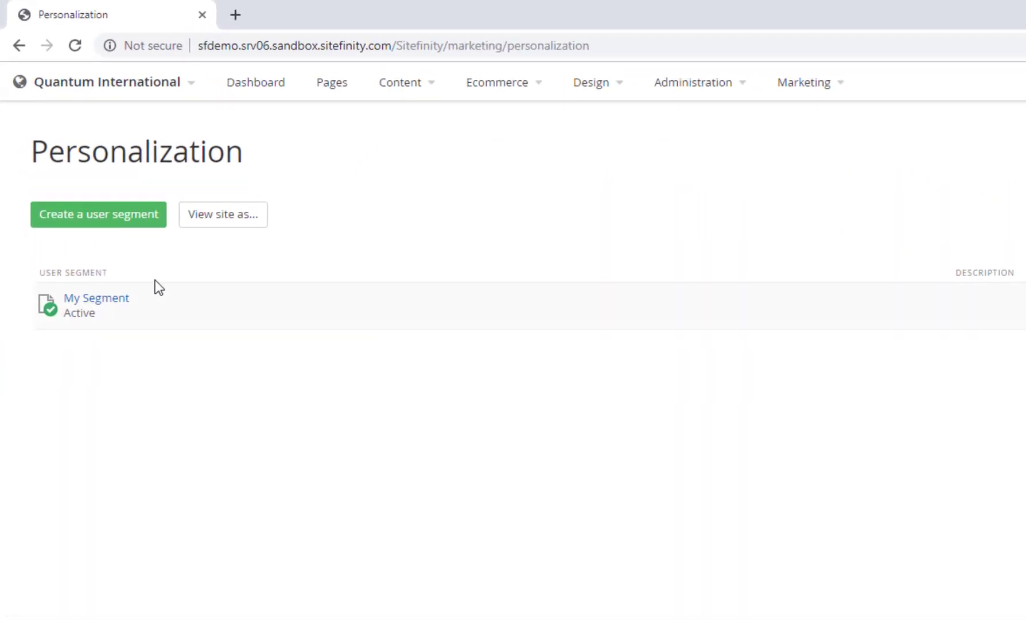
left_click(80, 222)
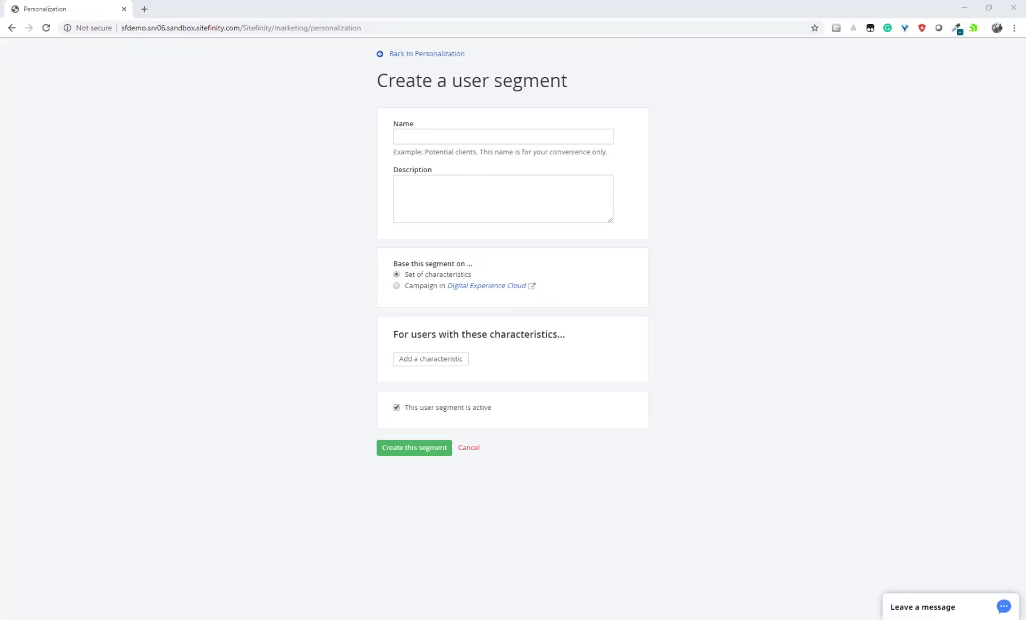
Name the new segment My Boston Segment and begin adding a characteristic
left_click(410, 137)
type("My Boston Segment")
left_click(431, 358)
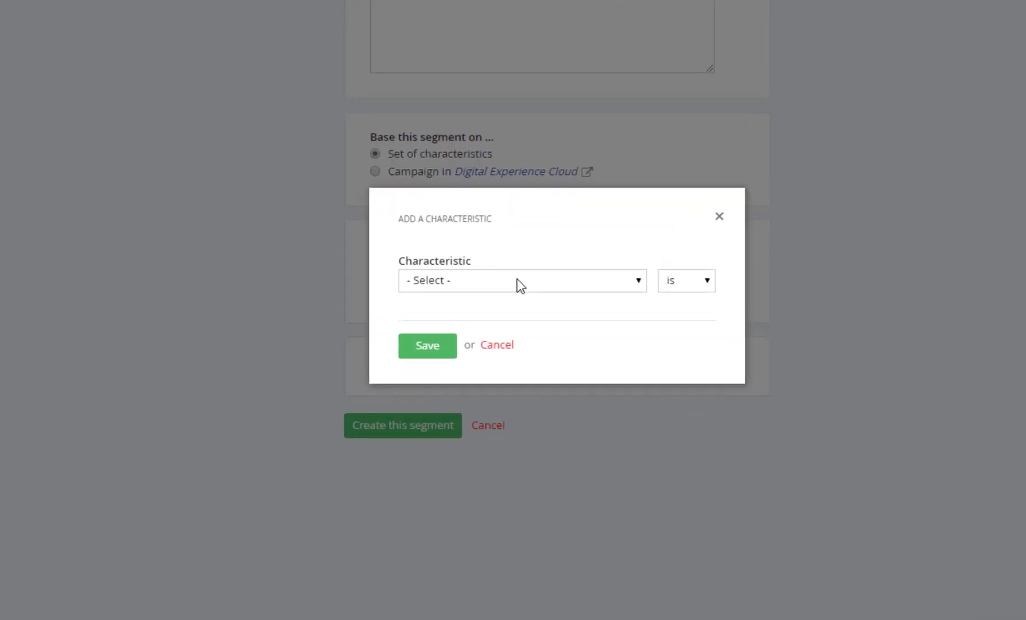
left_click(517, 281)
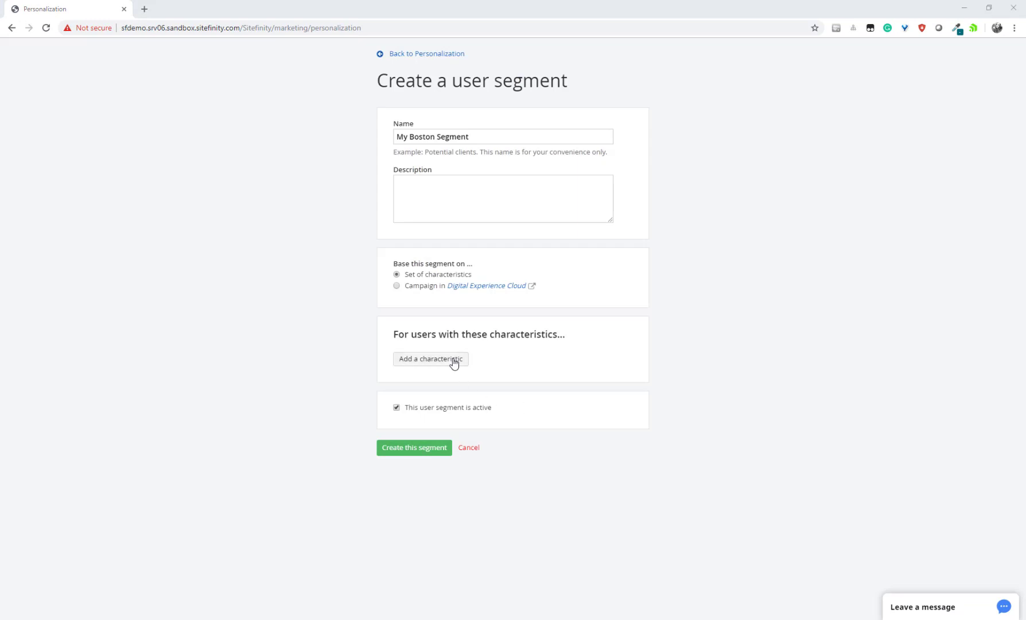
Add and save a Location characteristic targeting Boston
left_click(454, 362)
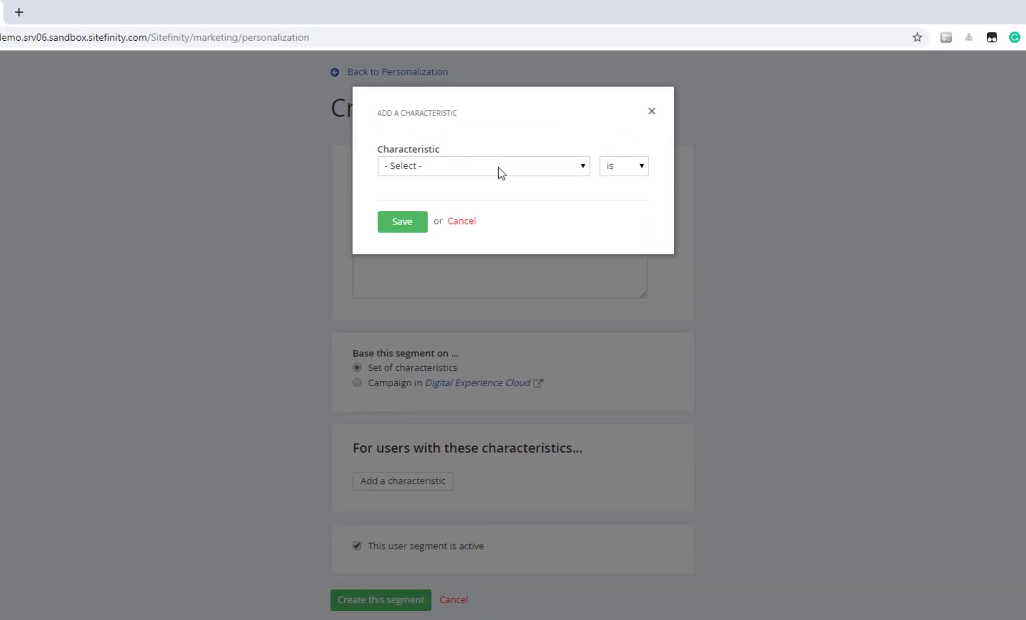
left_click(497, 166)
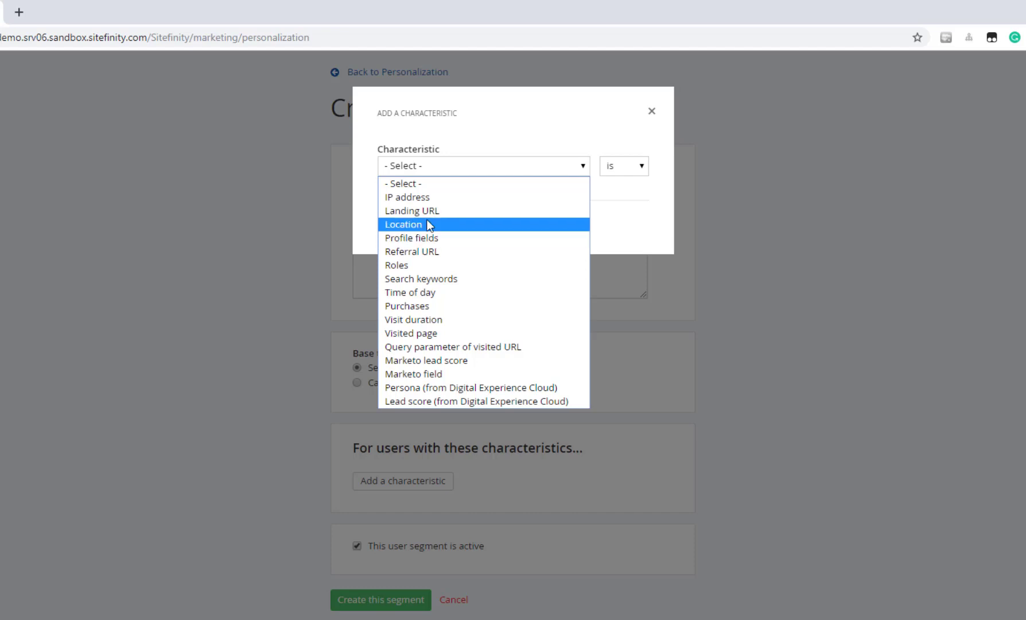
left_click(428, 225)
type("Boston")
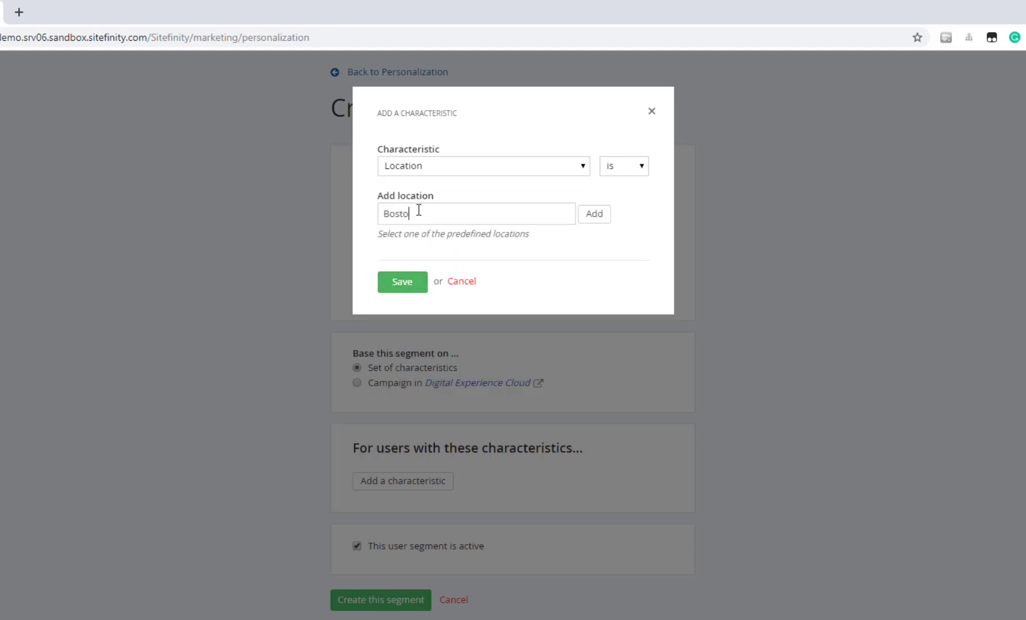
left_click(594, 213)
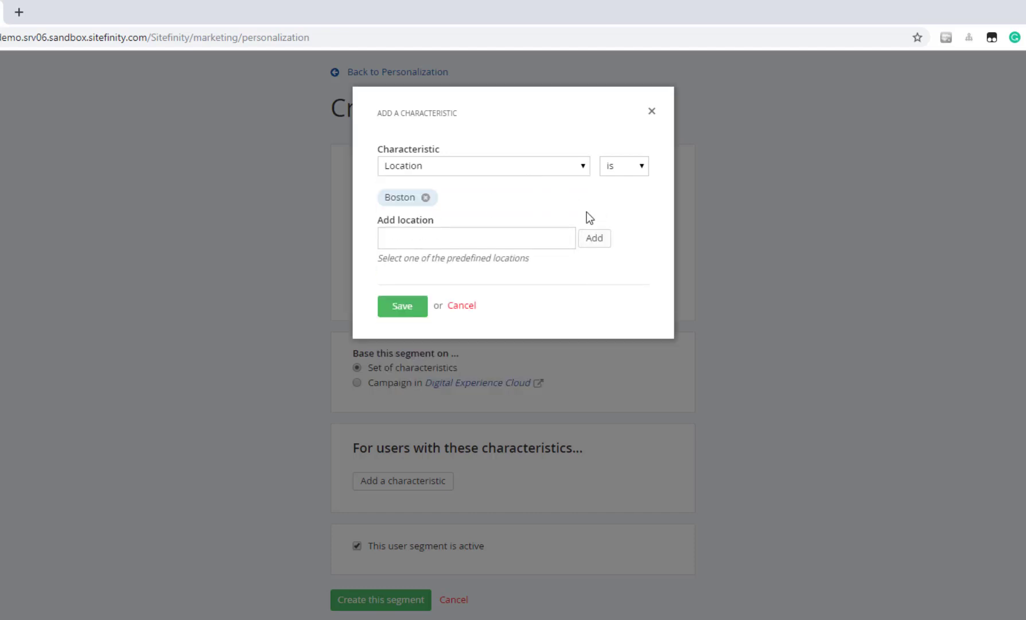
left_click(398, 306)
Add a Time of day characteristic from 8:00 AM to 6:00 PM, keeping the 'is' condition
left_click(402, 597)
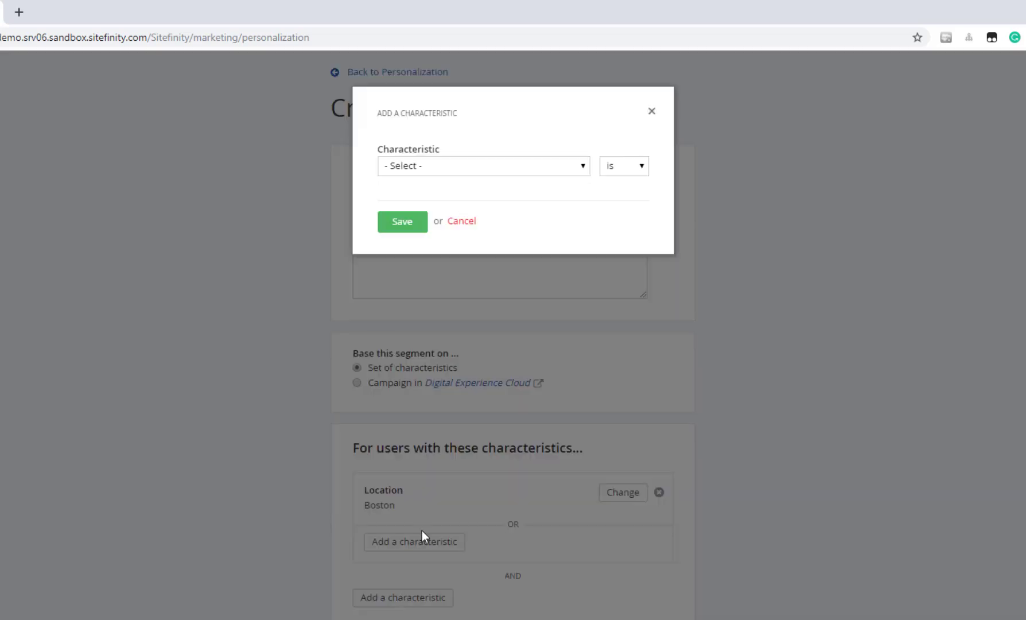
left_click(481, 166)
left_click(410, 292)
left_click(482, 212)
scroll(450, 281, "down", 2)
scroll(448, 295, "down", 1)
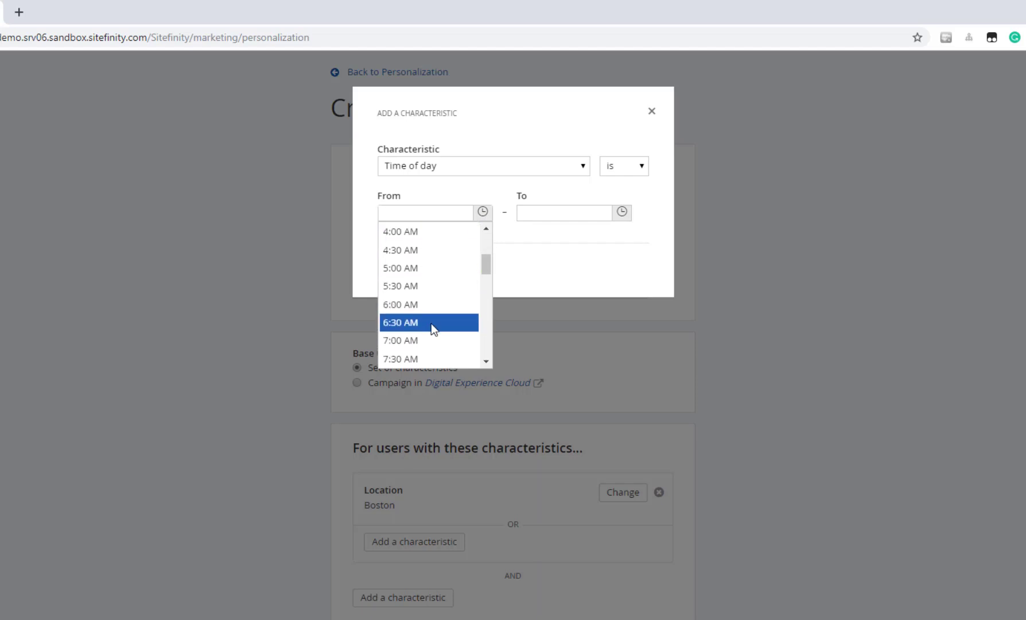
scroll(432, 322, "down", 2)
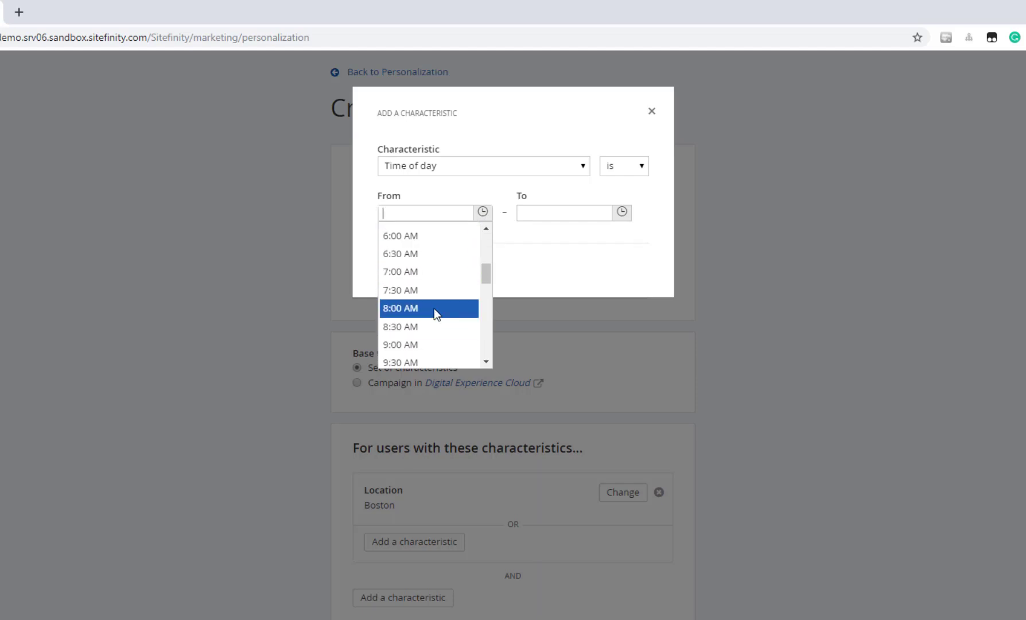
left_click(433, 308)
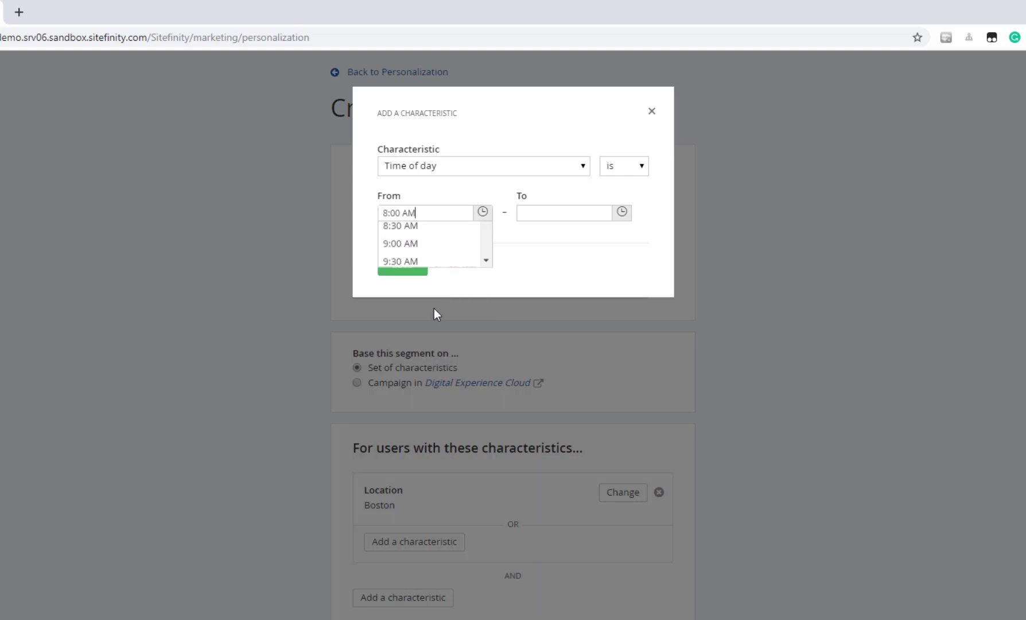
left_click(621, 211)
scroll(576, 283, "down", 2)
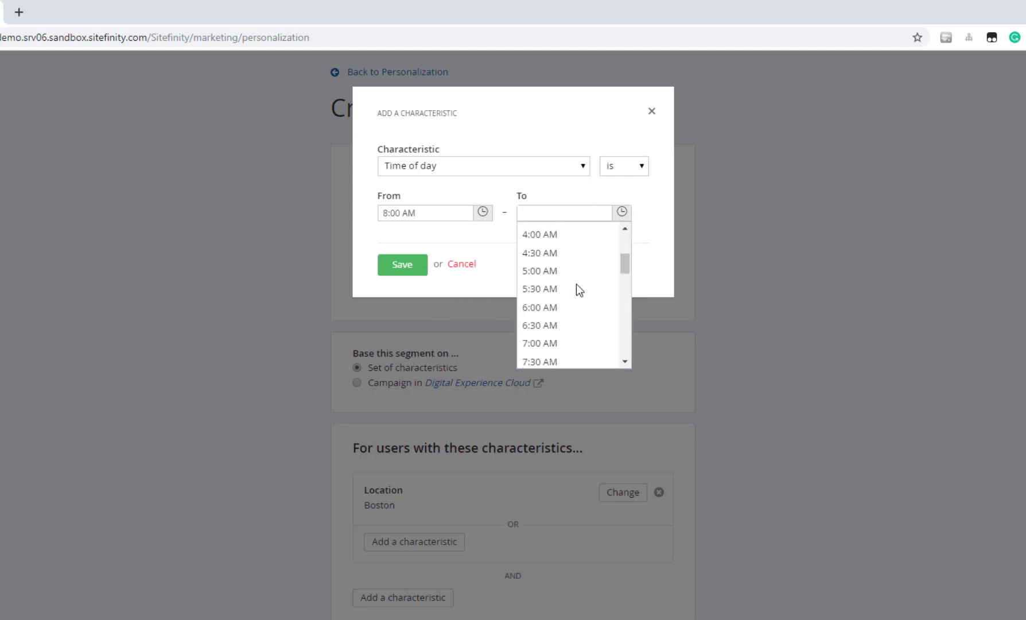
scroll(564, 322, "down", 4)
scroll(564, 323, "down", 3)
scroll(564, 323, "down", 2)
left_click(564, 314)
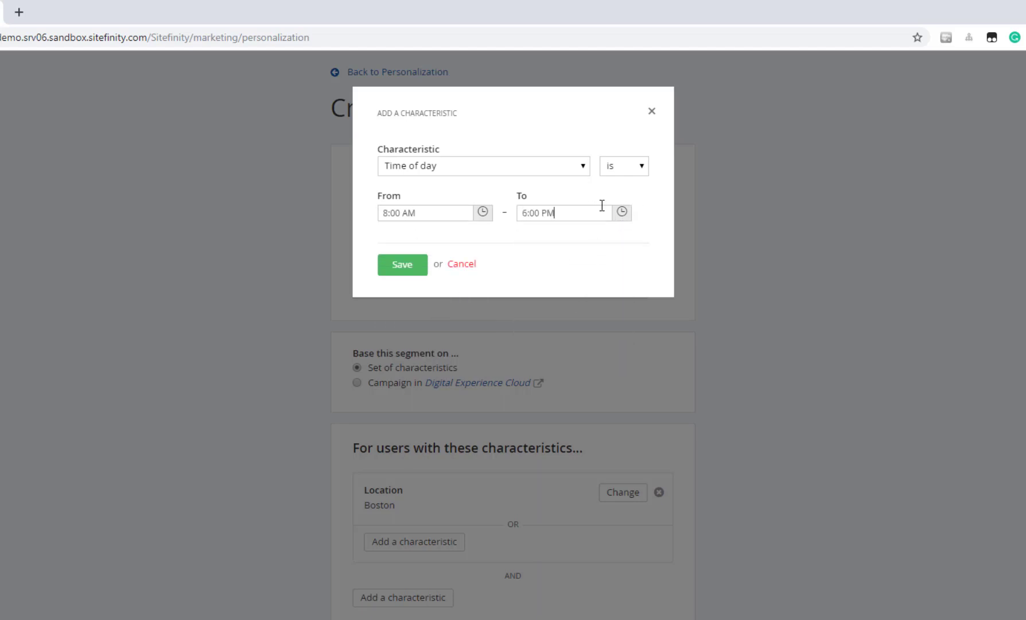
left_click(642, 166)
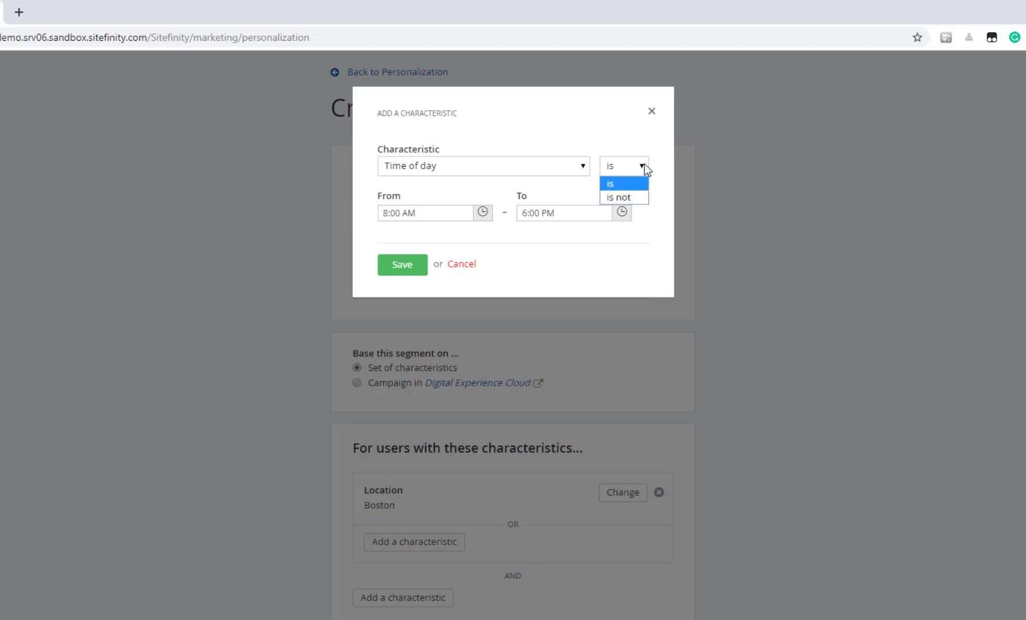
left_click(644, 165)
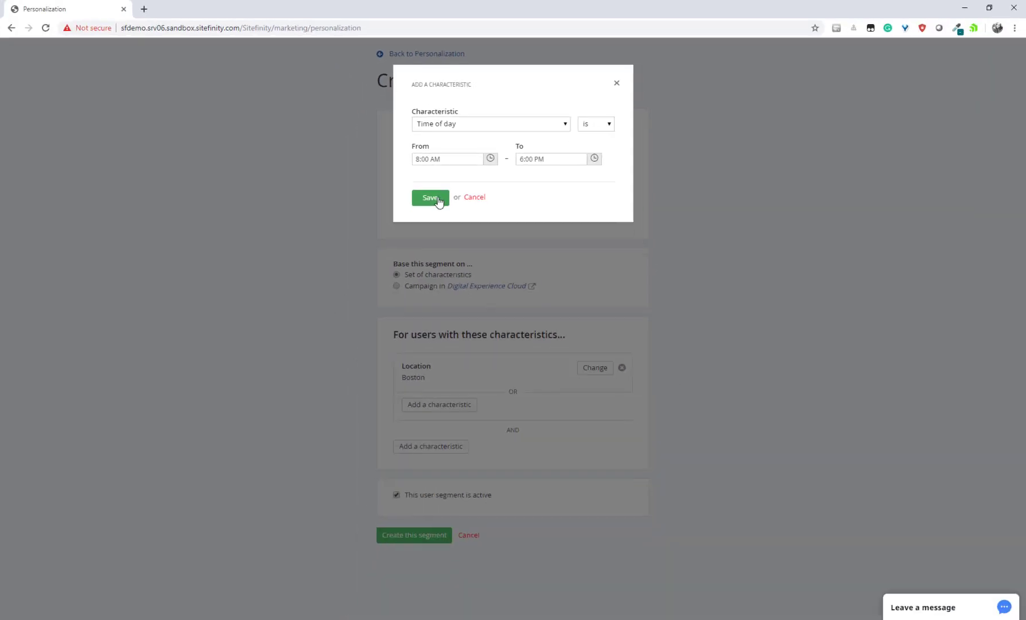
Save the Time of day characteristic and review how AND/OR joins it with Boston
left_click(438, 201)
scroll(507, 239, "down", 1)
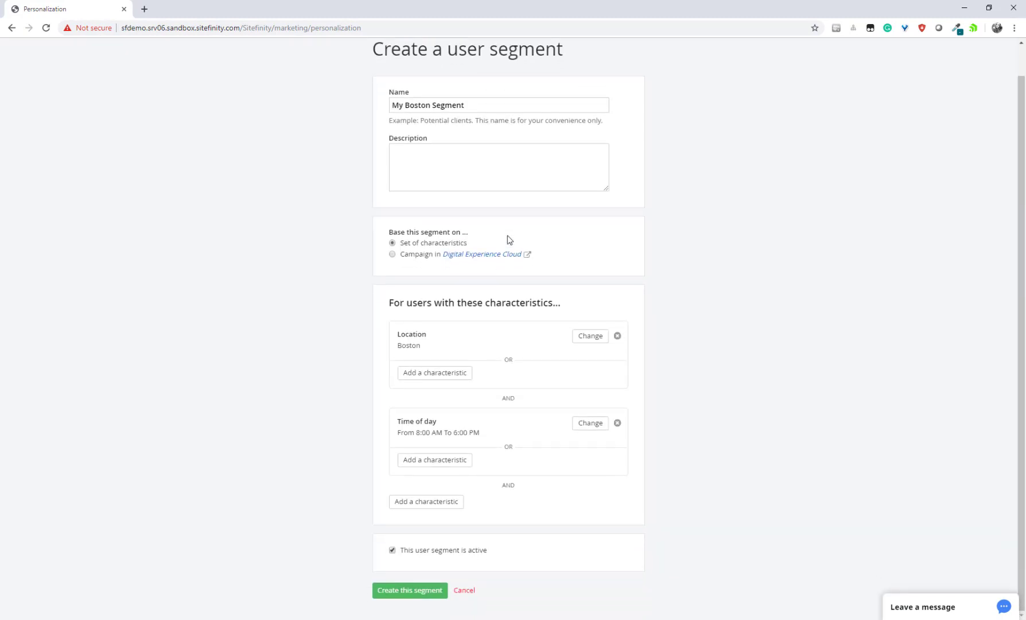
double_click(506, 398)
double_click(513, 360)
left_click(526, 361)
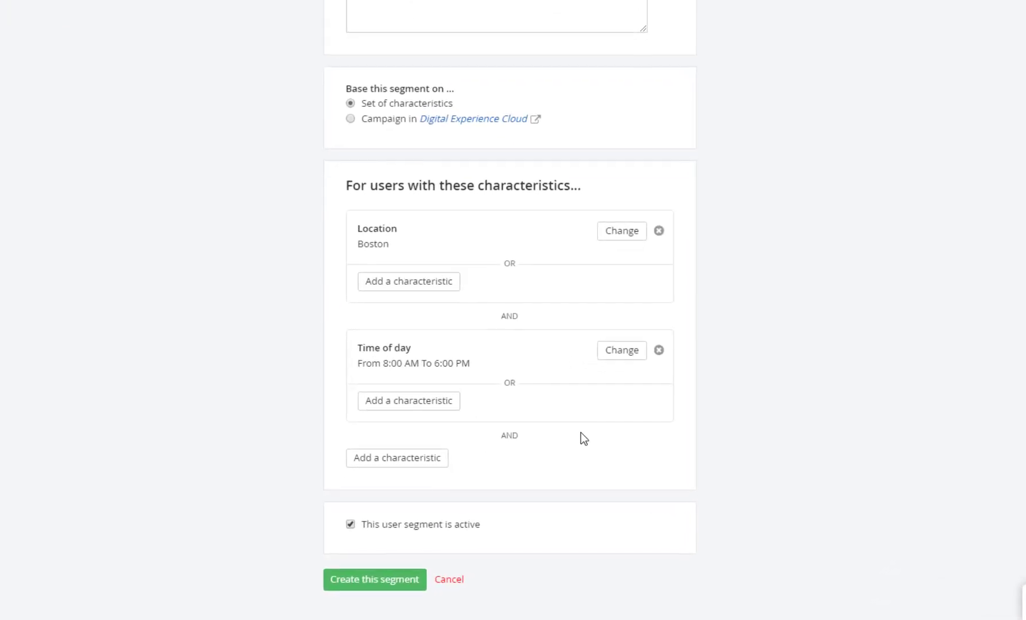
scroll(581, 430, "down", 1)
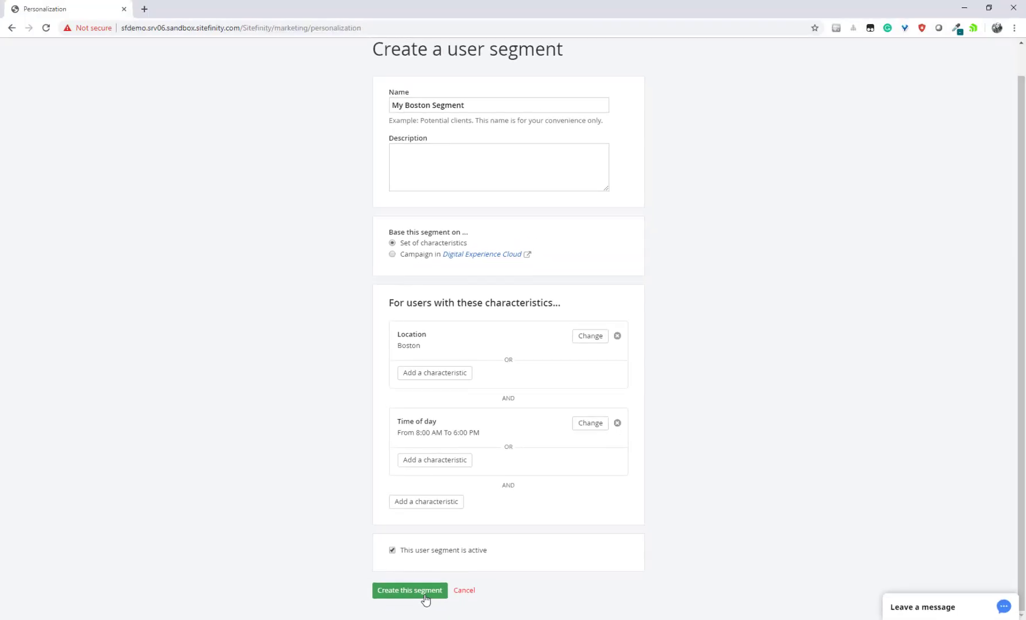
Create My Boston Segment, then go to the site's Pages list
left_click(408, 590)
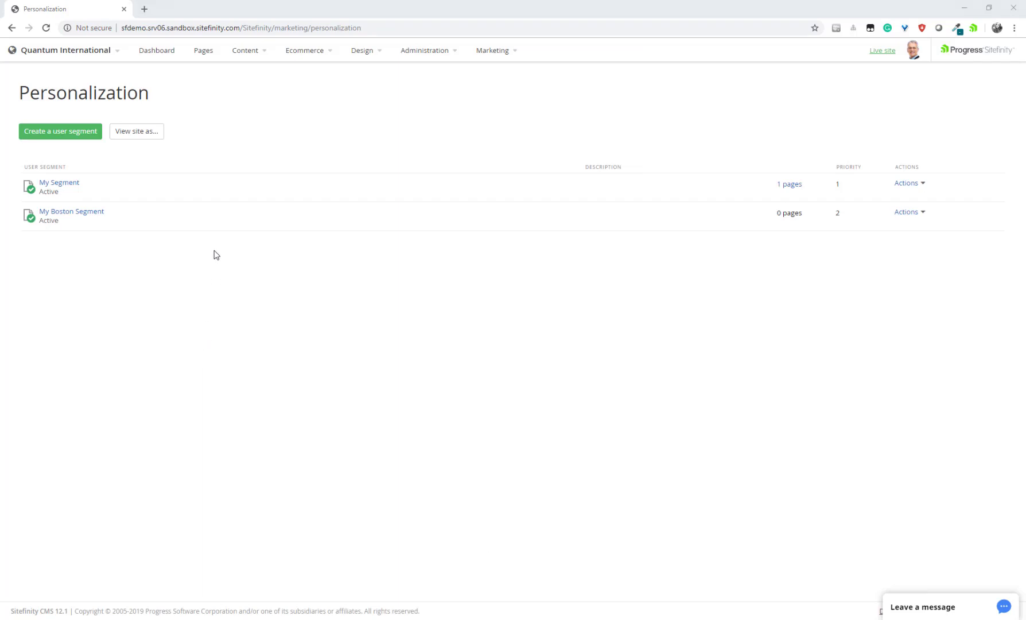
left_click(203, 49)
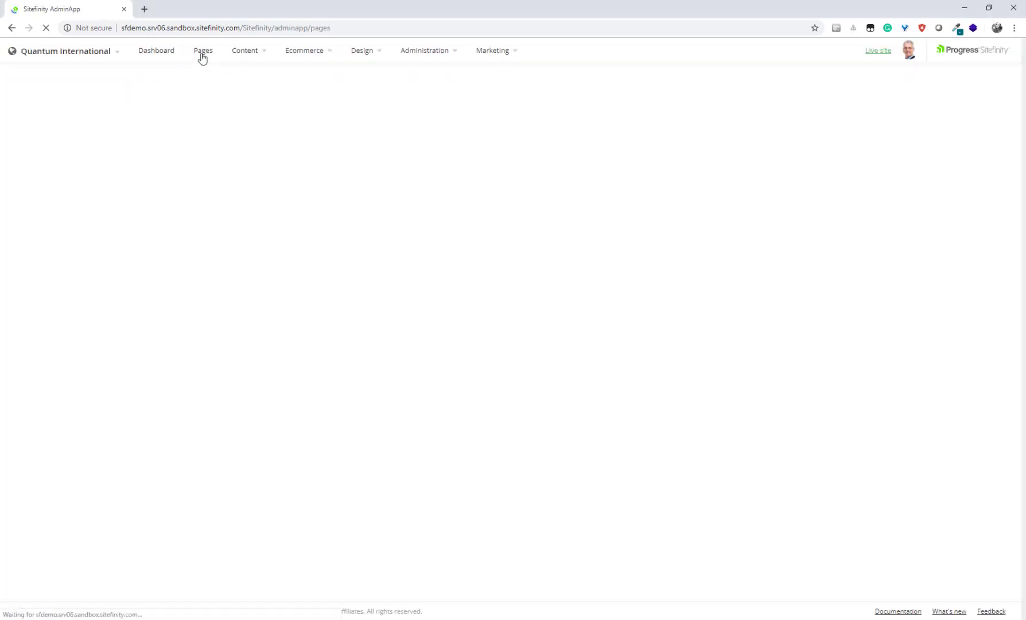
Open the Marketing page for editing and briefly check its personalization options
left_click(118, 298)
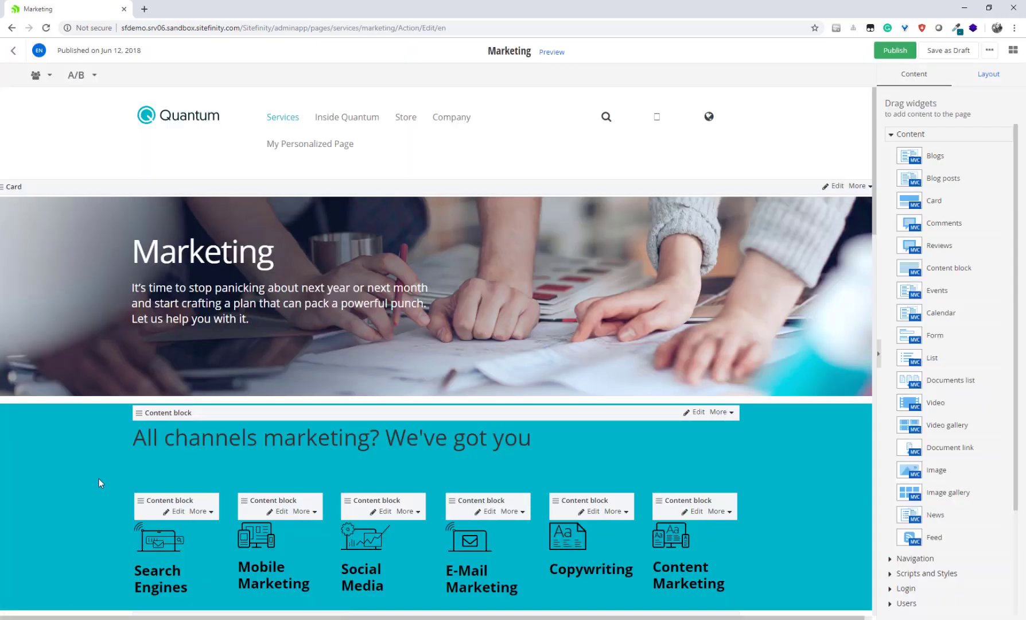
left_click(42, 75)
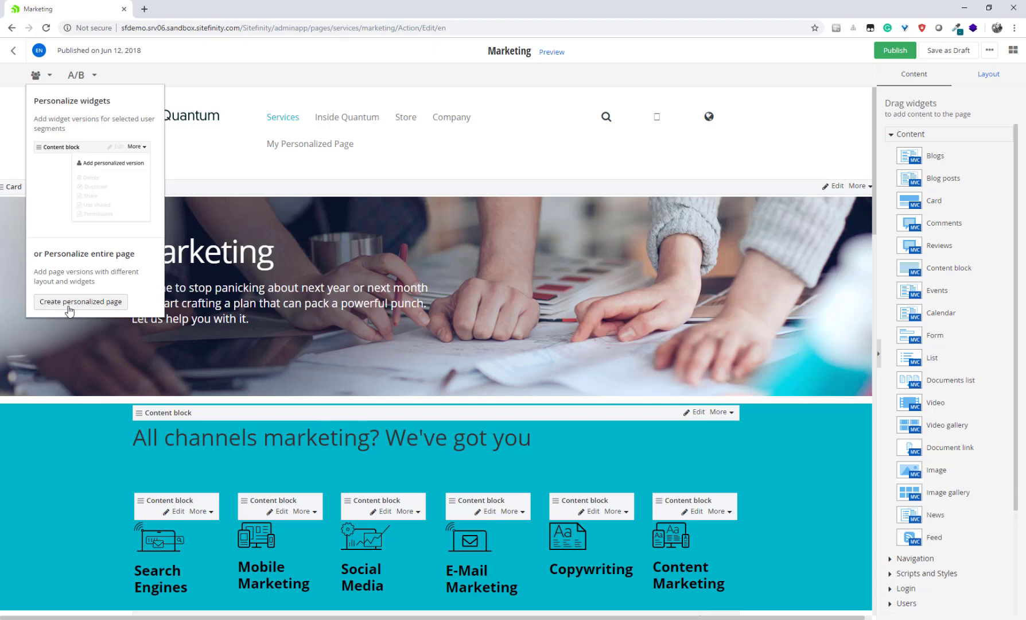
left_click(56, 44)
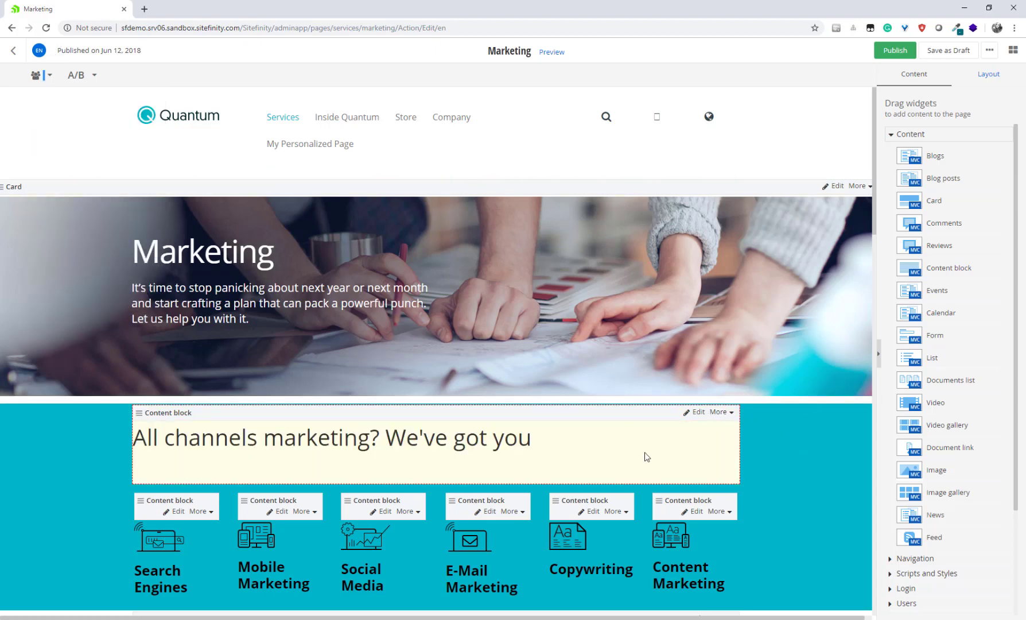
scroll(649, 450, "down", 1)
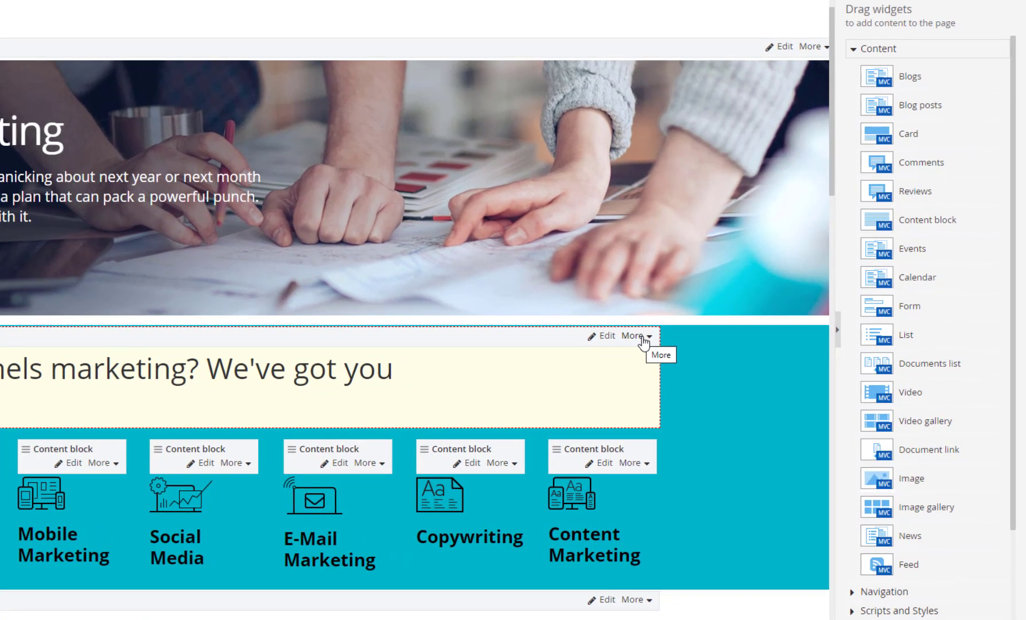
Add a personalized version of the All channels marketing heading for My Boston Segment
left_click(642, 338)
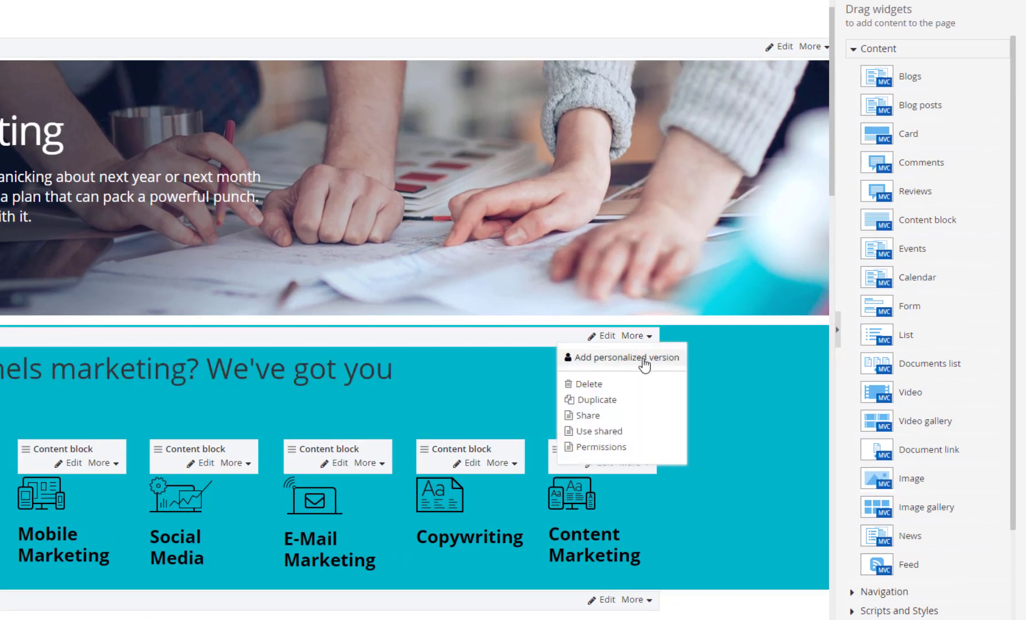
left_click(617, 358)
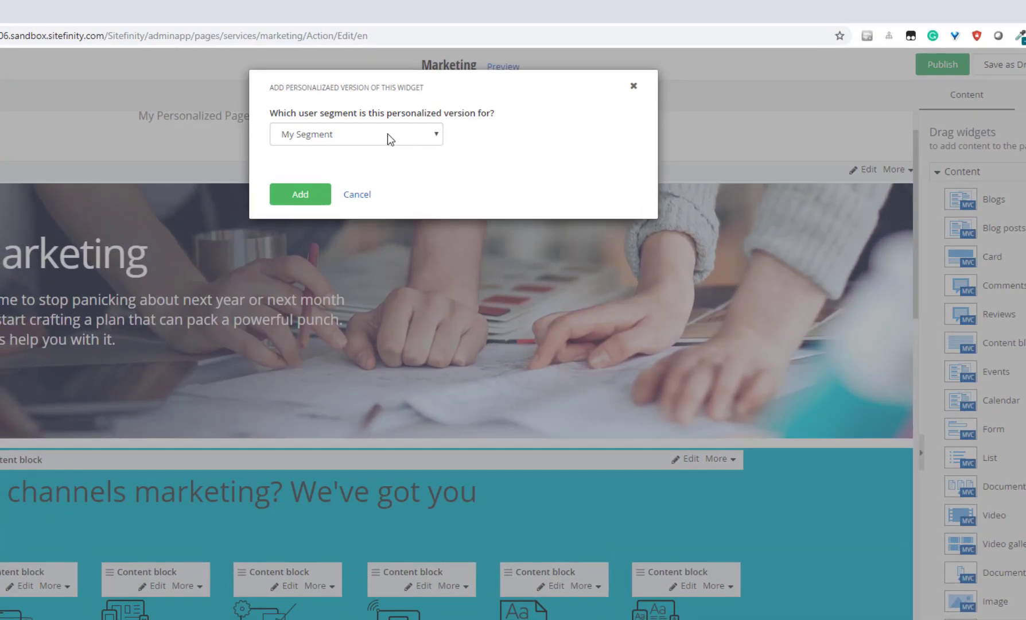
left_click(387, 134)
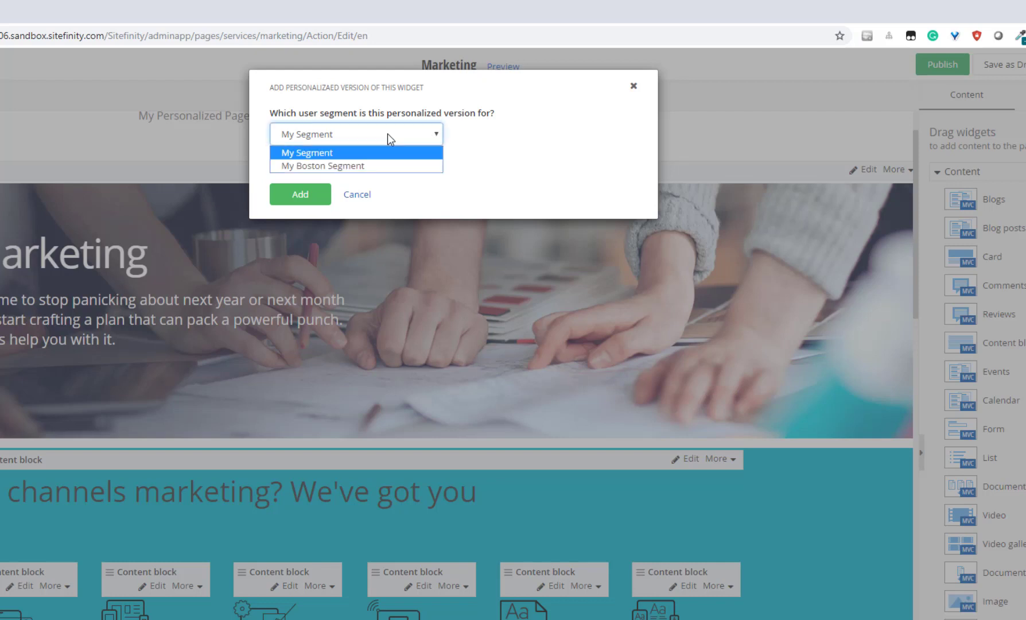
left_click(392, 167)
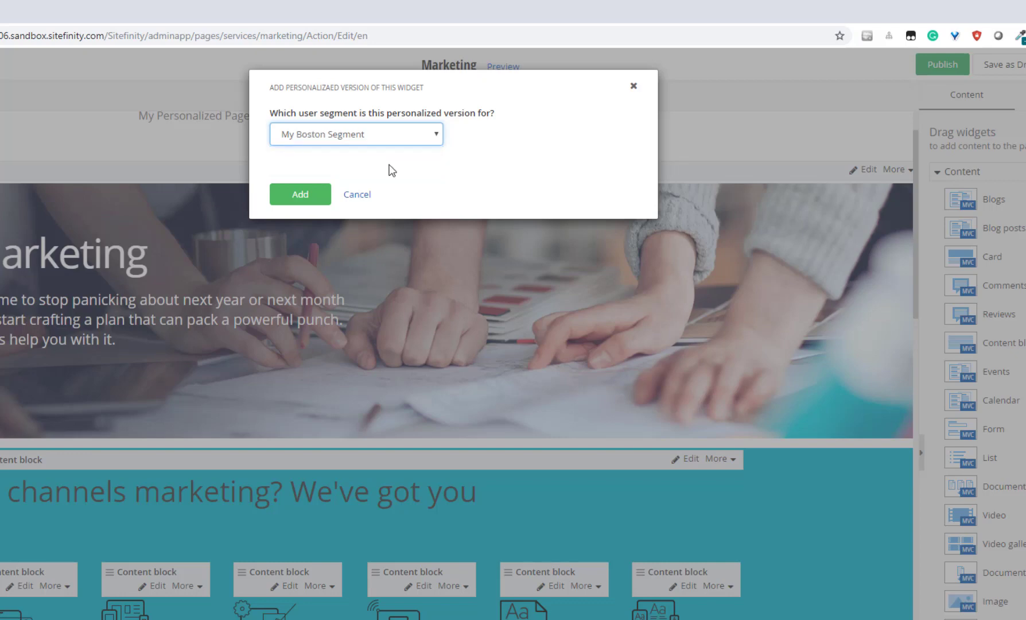
left_click(299, 194)
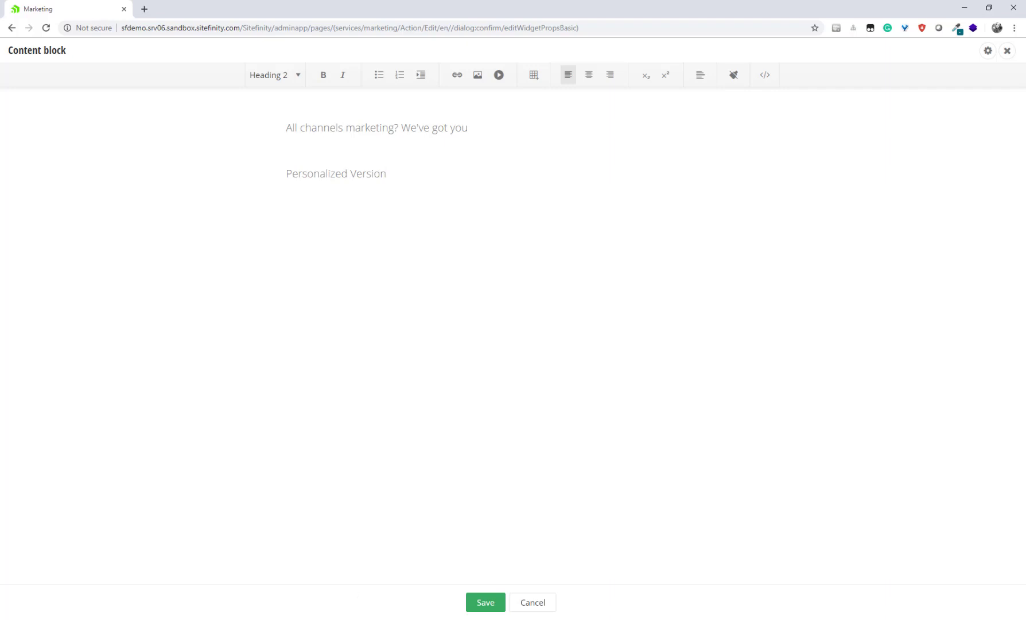
Save the Boston heading content, publish the Marketing page and return to the pages list
key("ctrl+s")
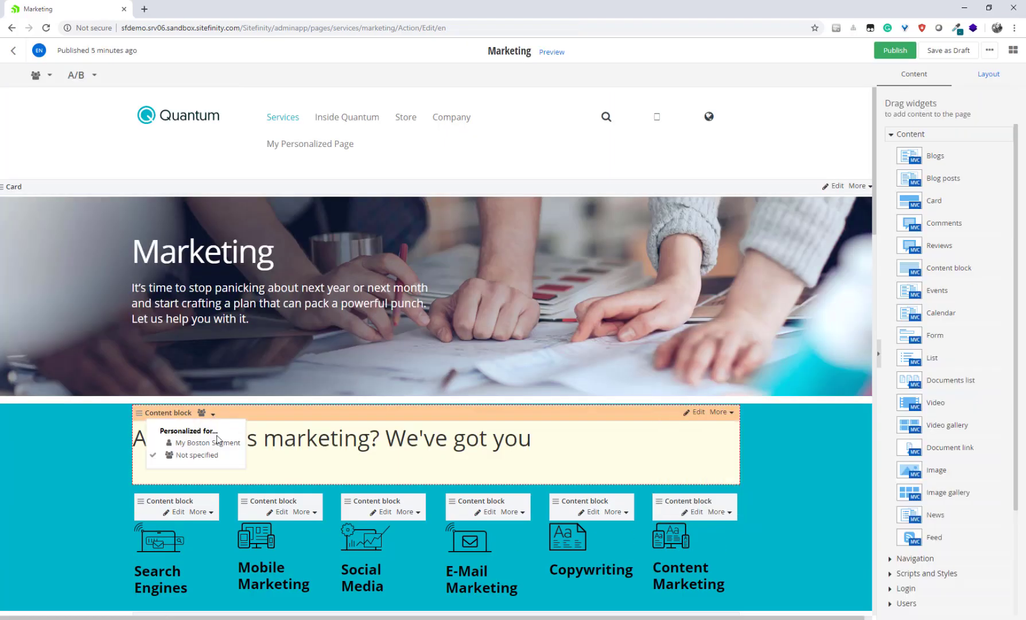
left_click(894, 51)
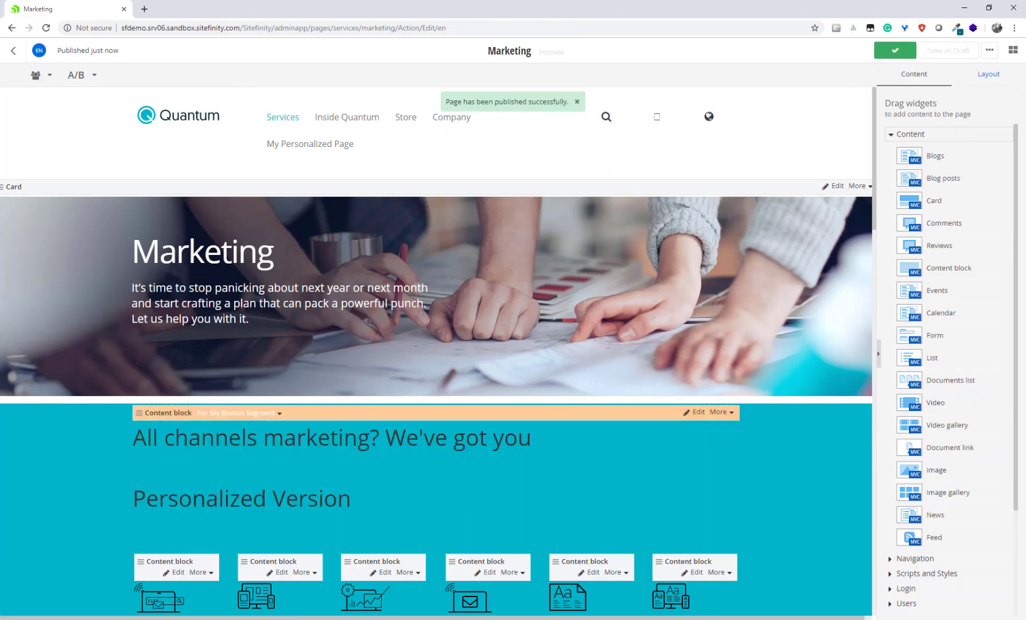
left_click(12, 50)
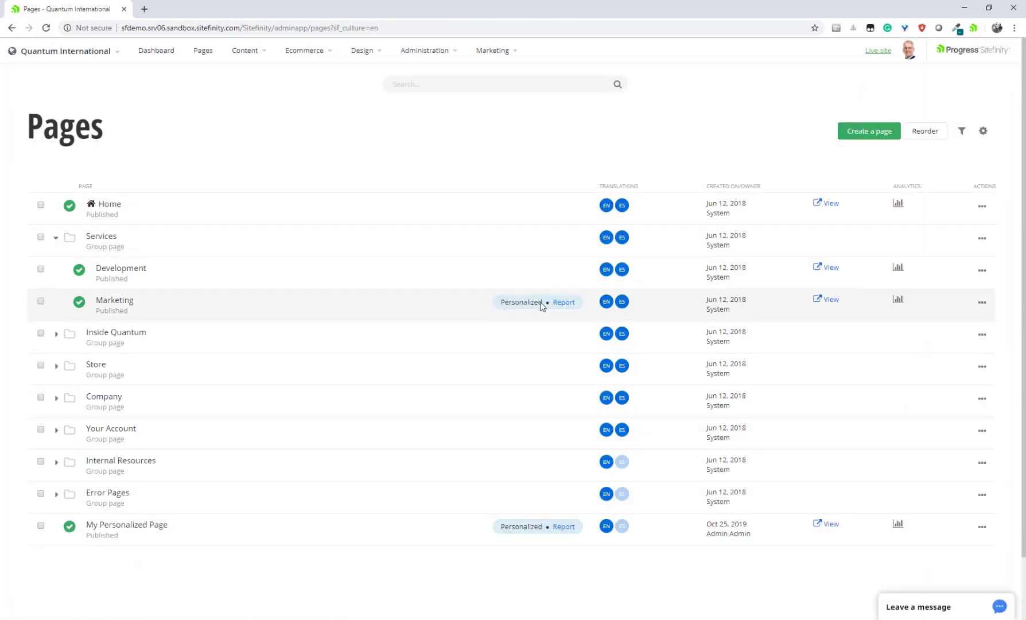
Launch the 'View site as...' personalization console from Marketing > Personalization
left_click(493, 50)
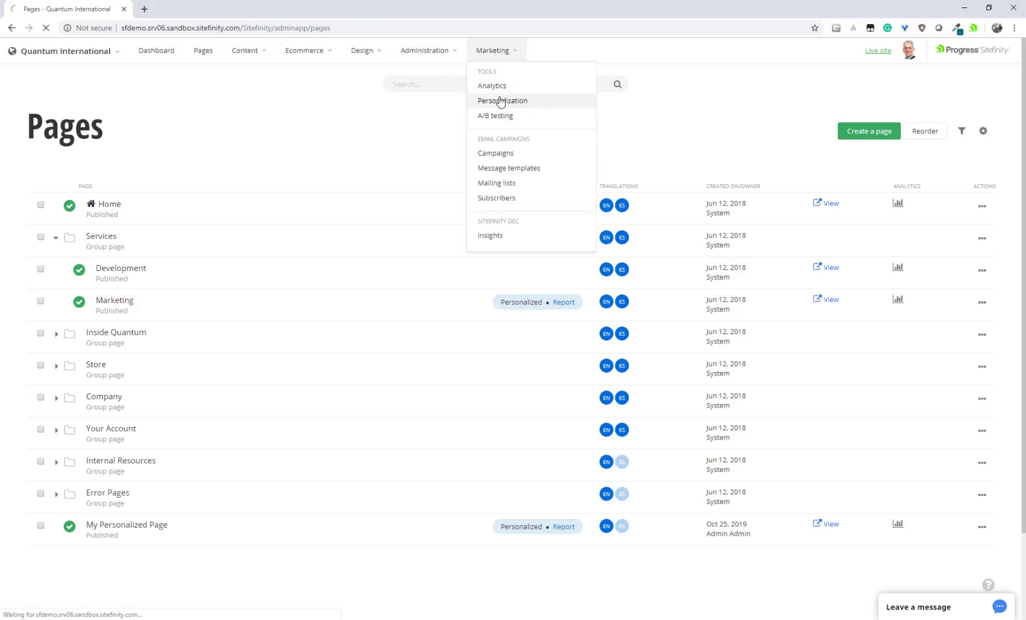
left_click(501, 100)
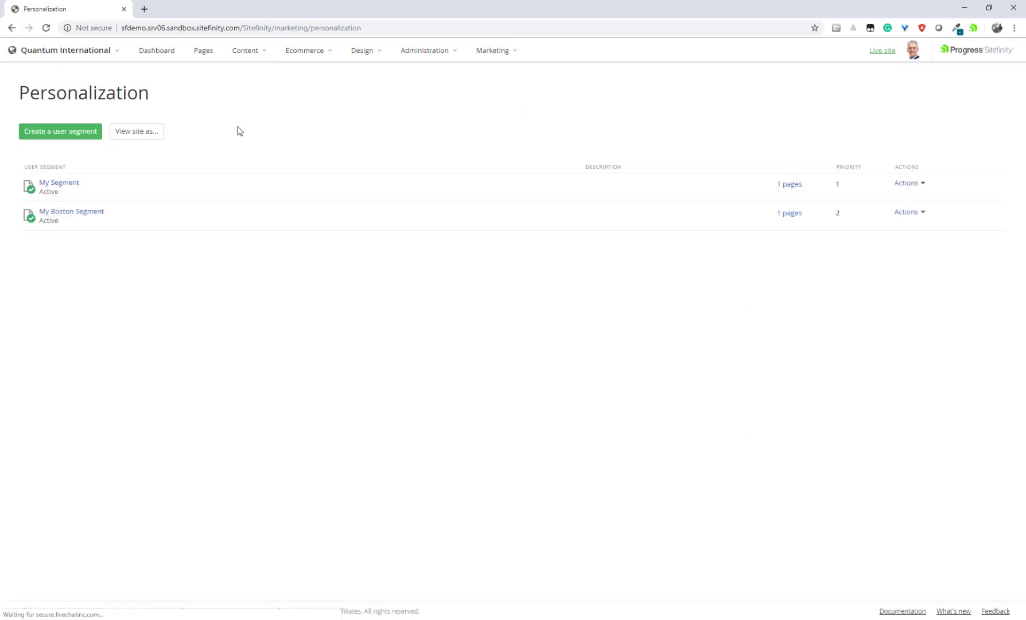
left_click(136, 130)
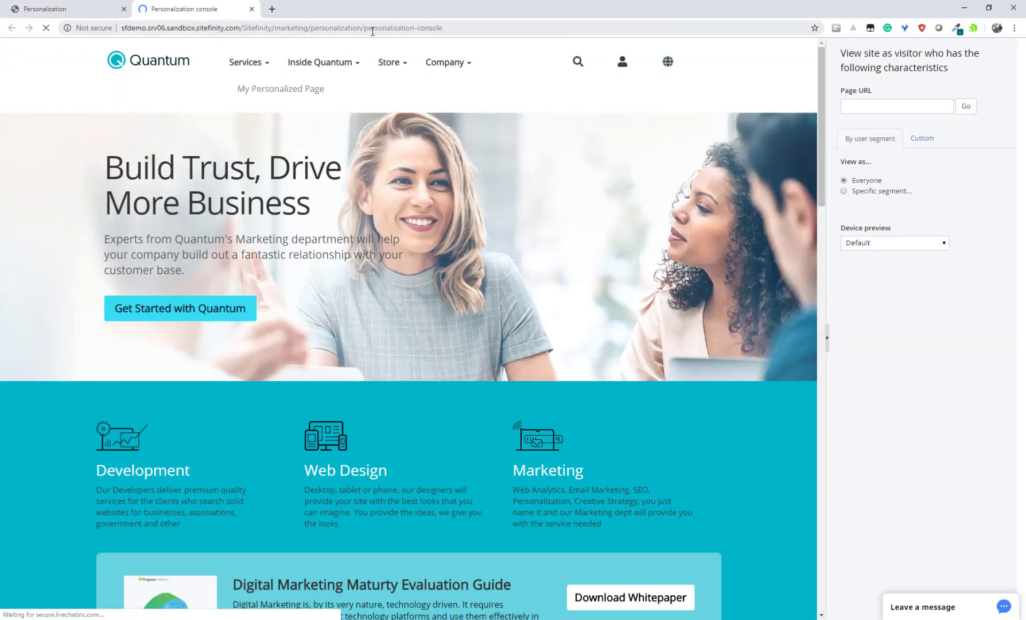
Preview the Marketing page as My Boston Segment, then switch the preview to Everyone
double_click(401, 27)
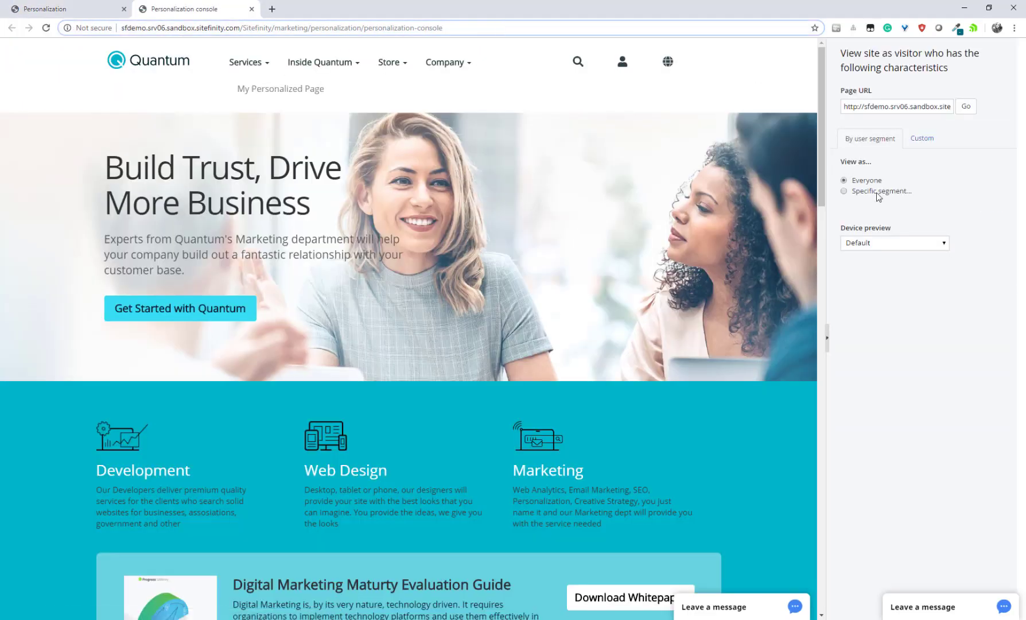
left_click(844, 191)
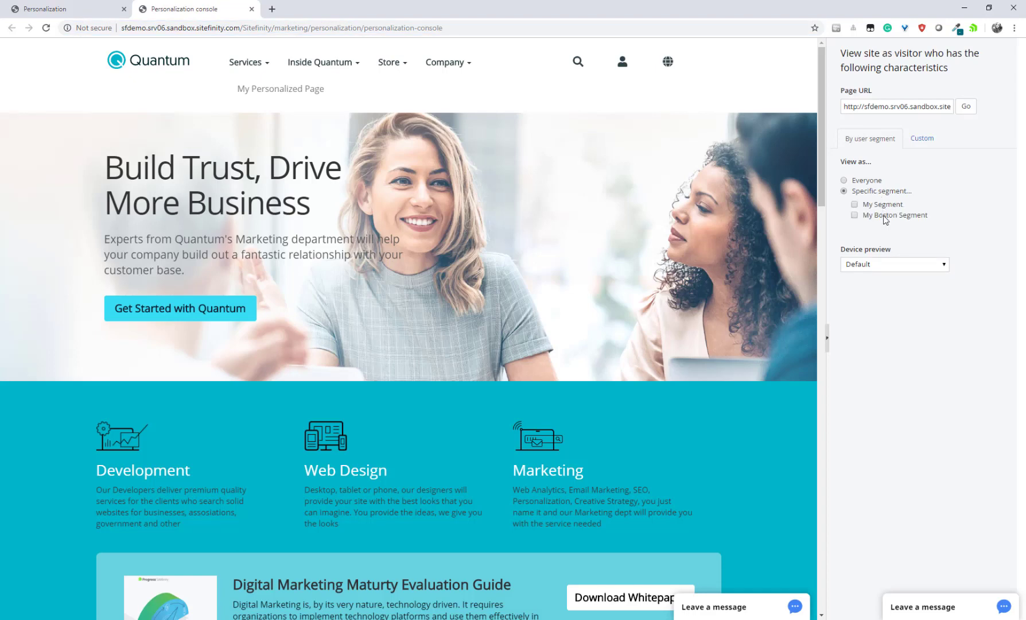
left_click(853, 215)
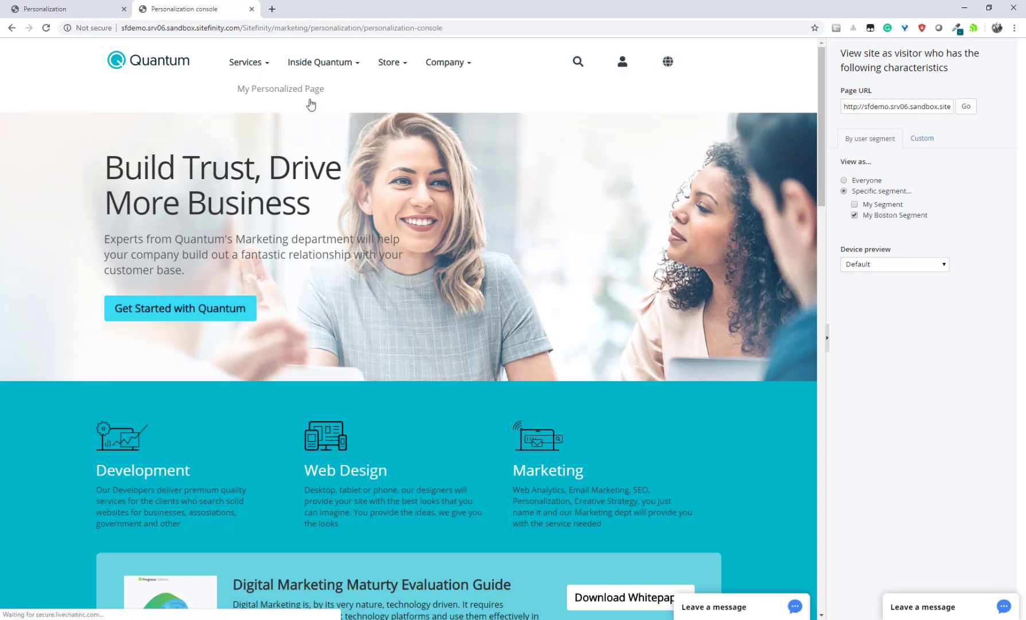
left_click(249, 61)
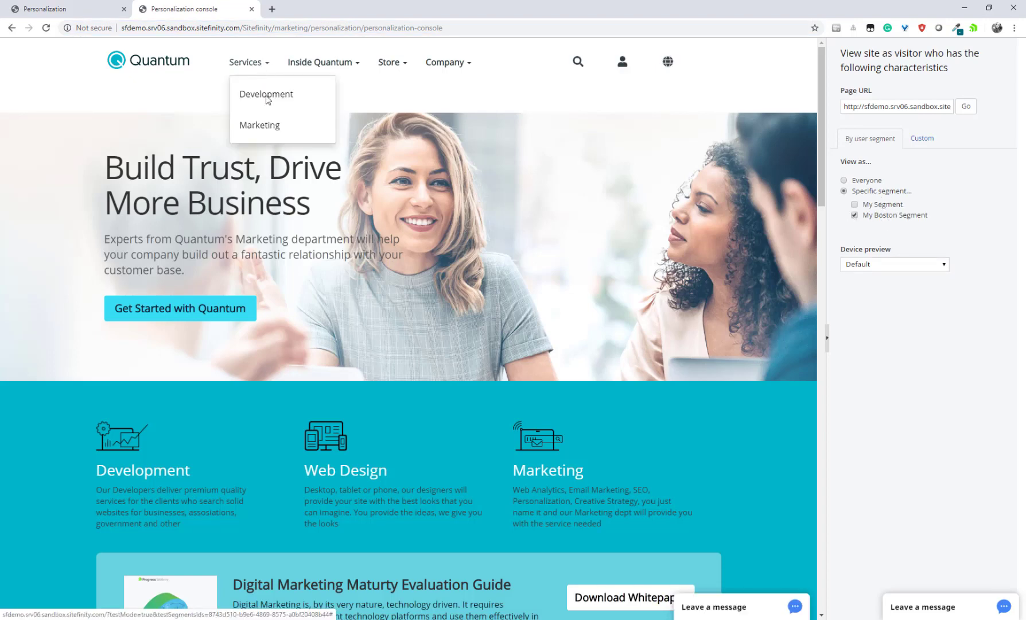
left_click(258, 128)
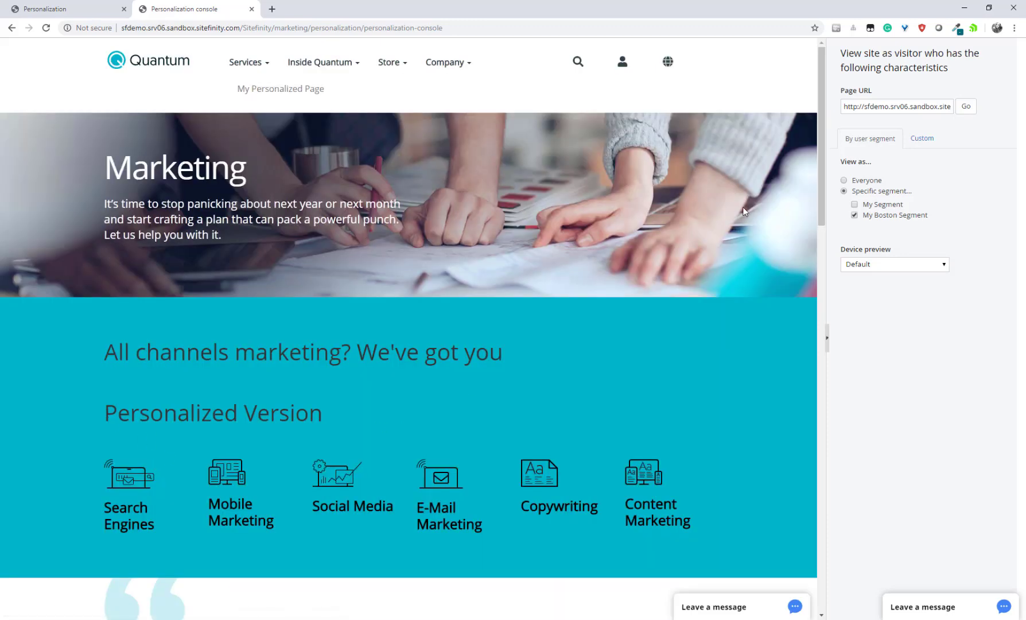
left_click(844, 180)
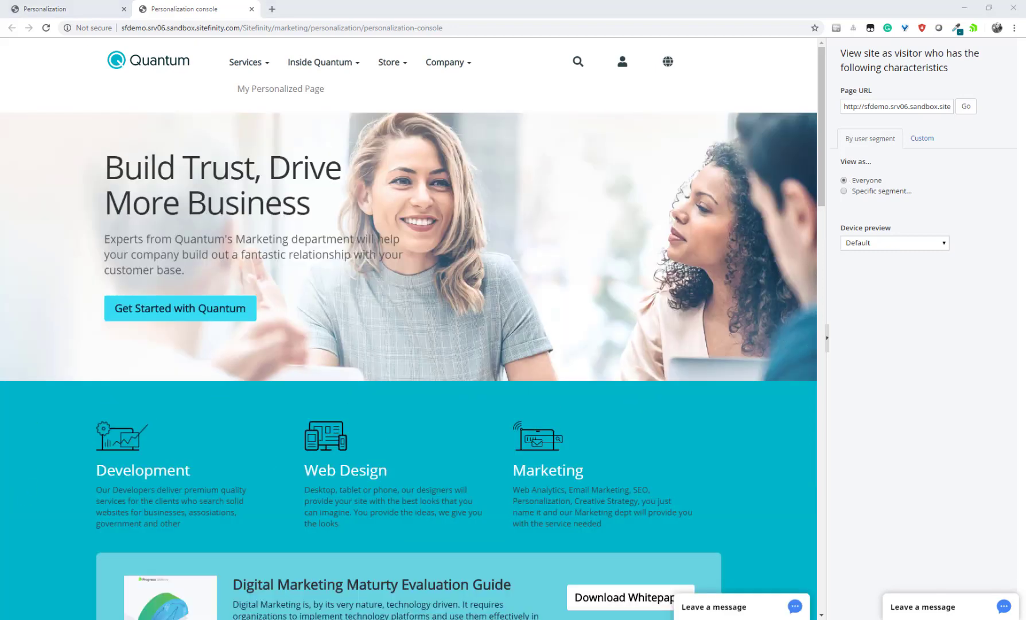
Close the personalization console and go to Administration > Connector for Digital Experience Cloud
key("ctrl+w")
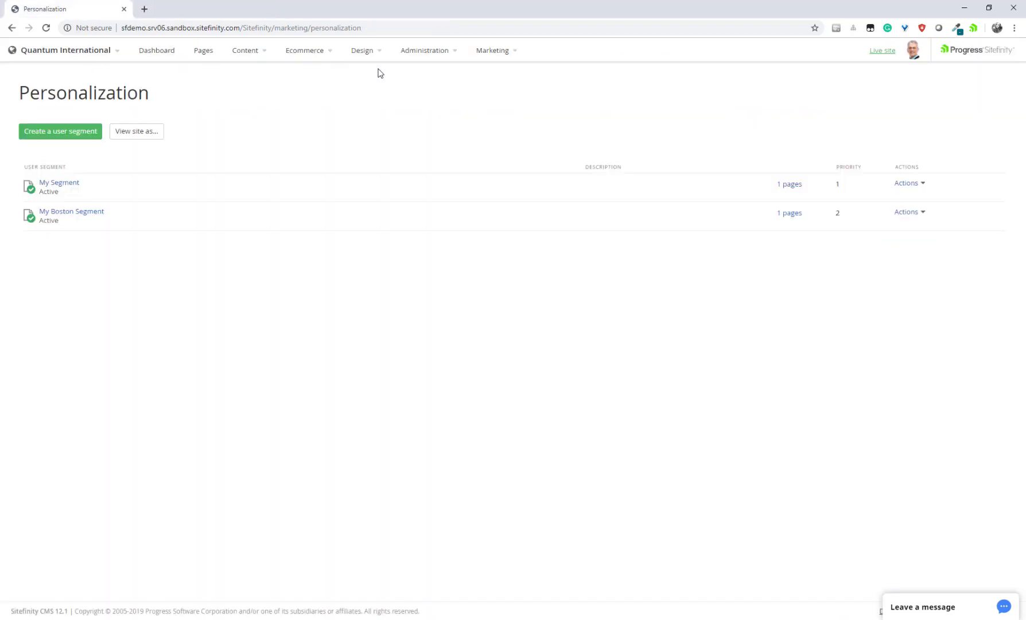
left_click(424, 50)
left_click(441, 615)
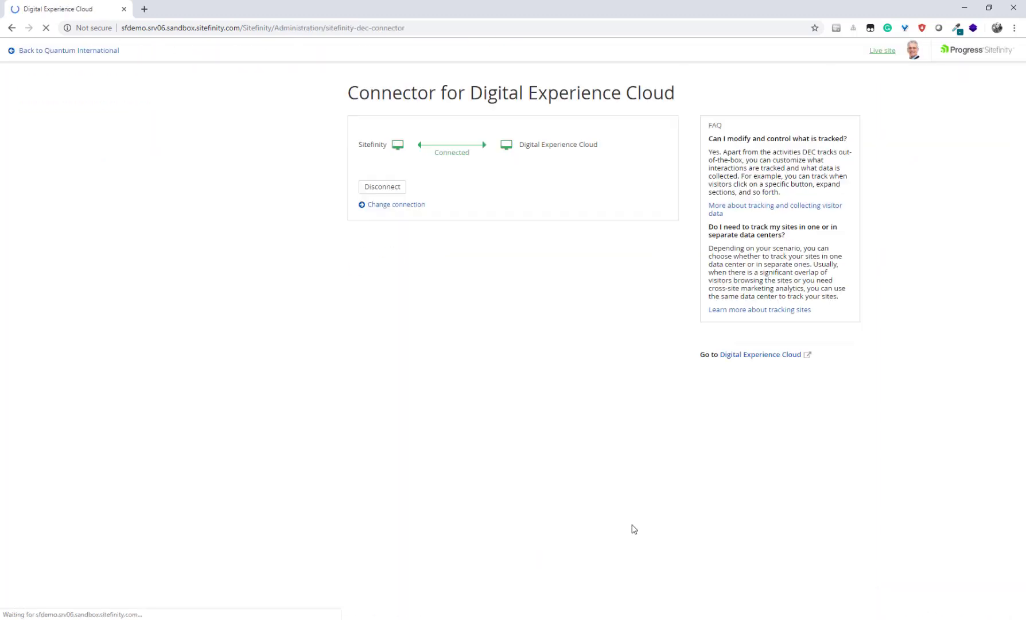